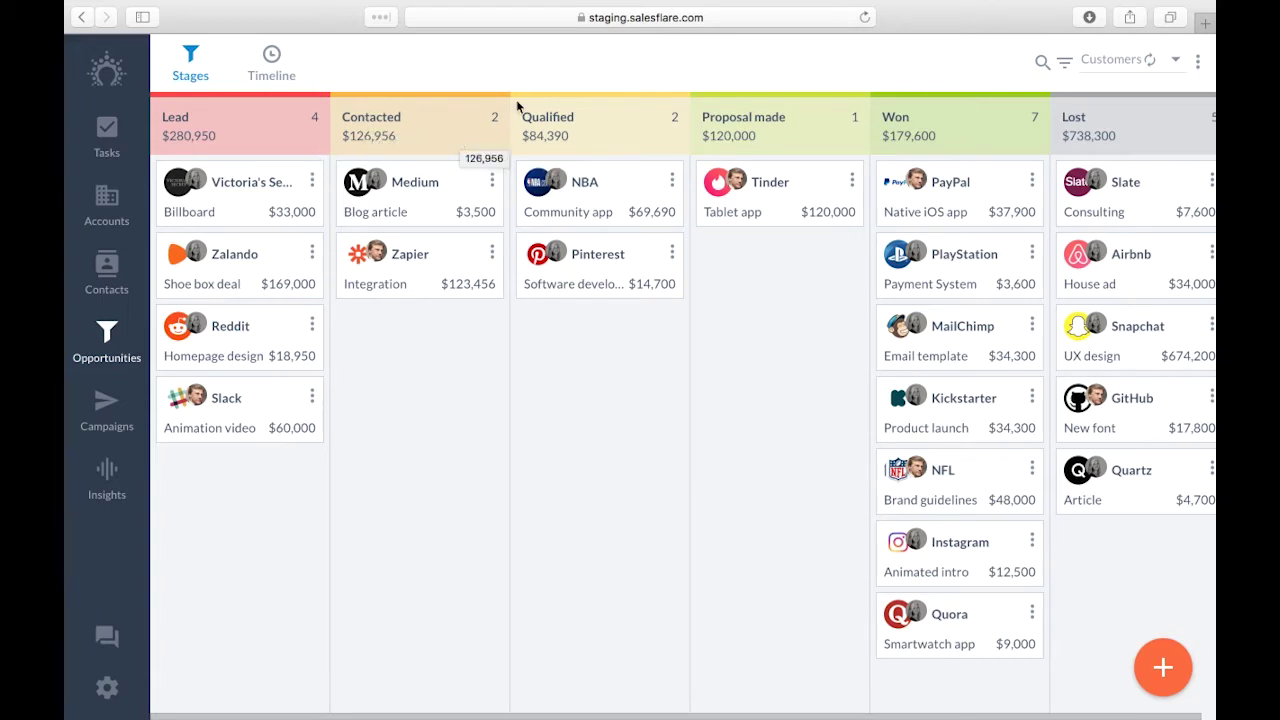
Review the pipeline settings, then move the Slack animation video deal into Proposal made.
{"action": "left_click", "coordinate": [1166, 68]}
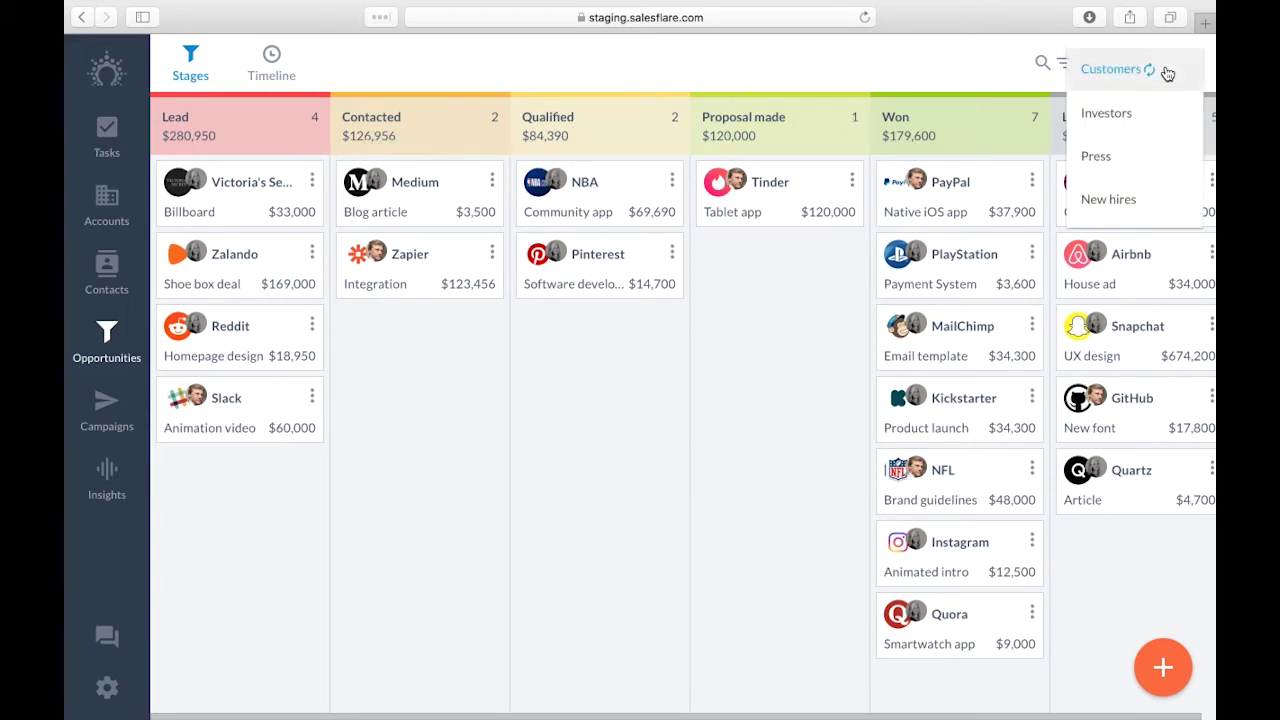
{"action": "left_click", "coordinate": [107, 690]}
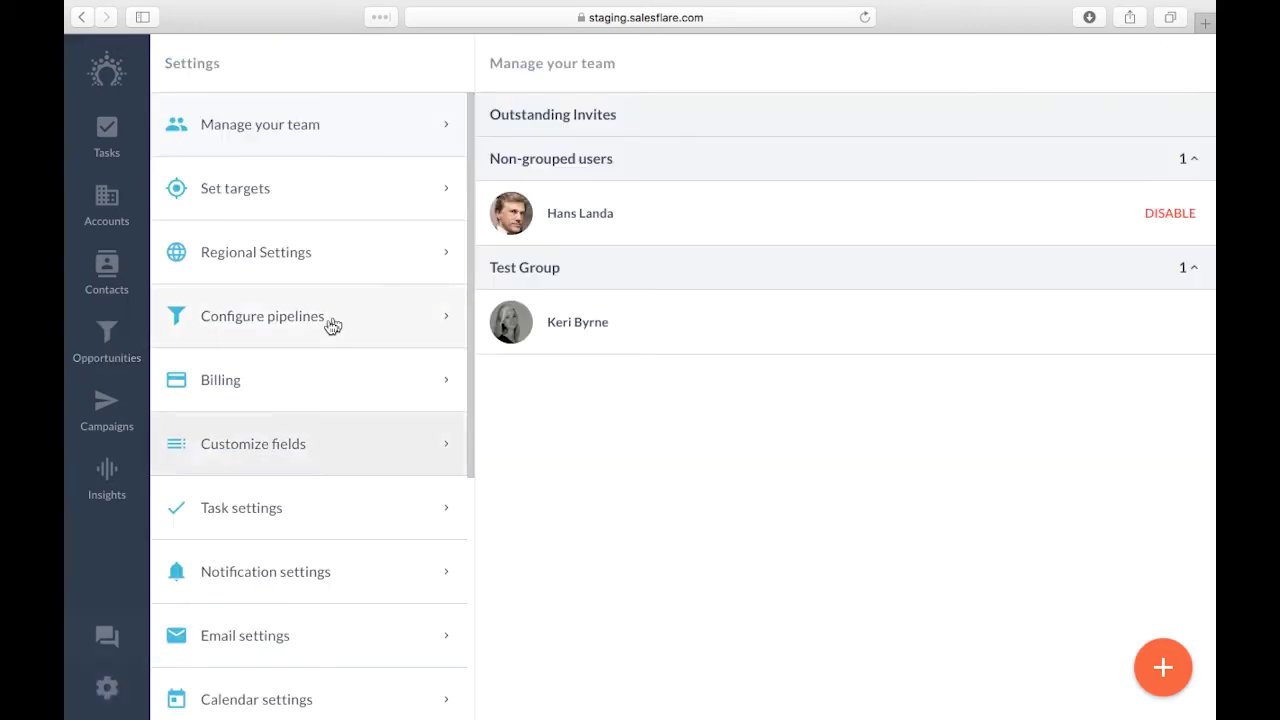
{"action": "left_click", "coordinate": [341, 322]}
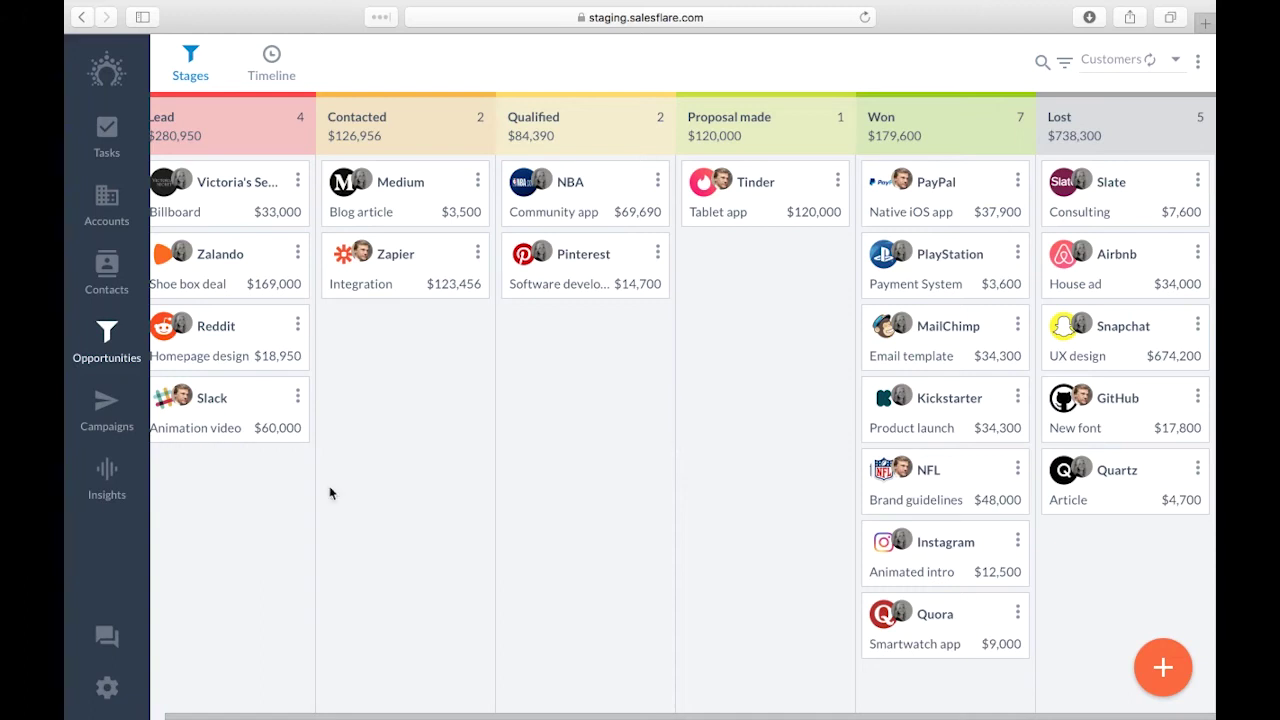
{"action": "mouse_move", "coordinate": [275, 450]}
{"action": "left_mouse_down"}
{"action": "mouse_move", "coordinate": [417, 469]}
{"action": "mouse_move", "coordinate": [486, 497]}
{"action": "mouse_move", "coordinate": [580, 480]}
{"action": "mouse_move", "coordinate": [691, 551]}
{"action": "mouse_move", "coordinate": [727, 540]}
{"action": "left_mouse_up"}
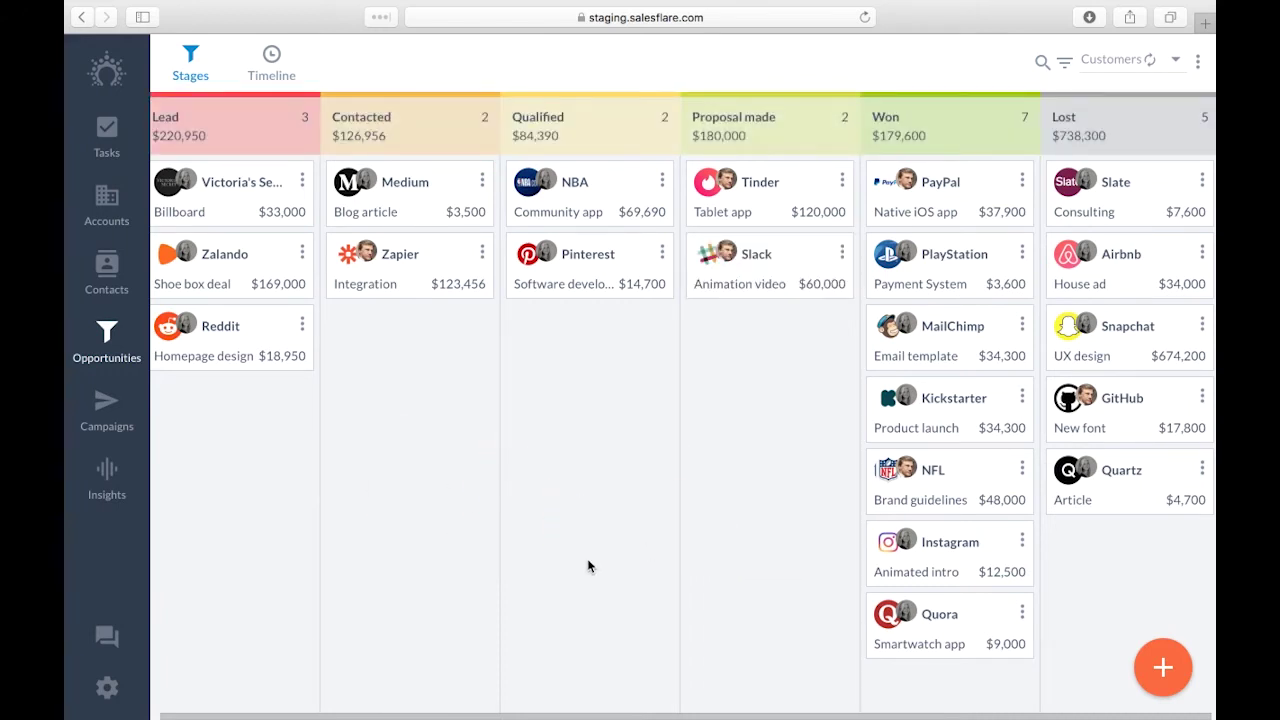
Move the Zapier integration deal to Lost with 'Timing not right' as the reason.
{"action": "mouse_move", "coordinate": [423, 280]}
{"action": "left_mouse_down"}
{"action": "mouse_move", "coordinate": [523, 423]}
{"action": "mouse_move", "coordinate": [602, 422]}
{"action": "mouse_move", "coordinate": [1063, 623]}
{"action": "mouse_move", "coordinate": [1123, 589]}
{"action": "left_mouse_up"}
{"action": "left_click", "coordinate": [702, 430]}
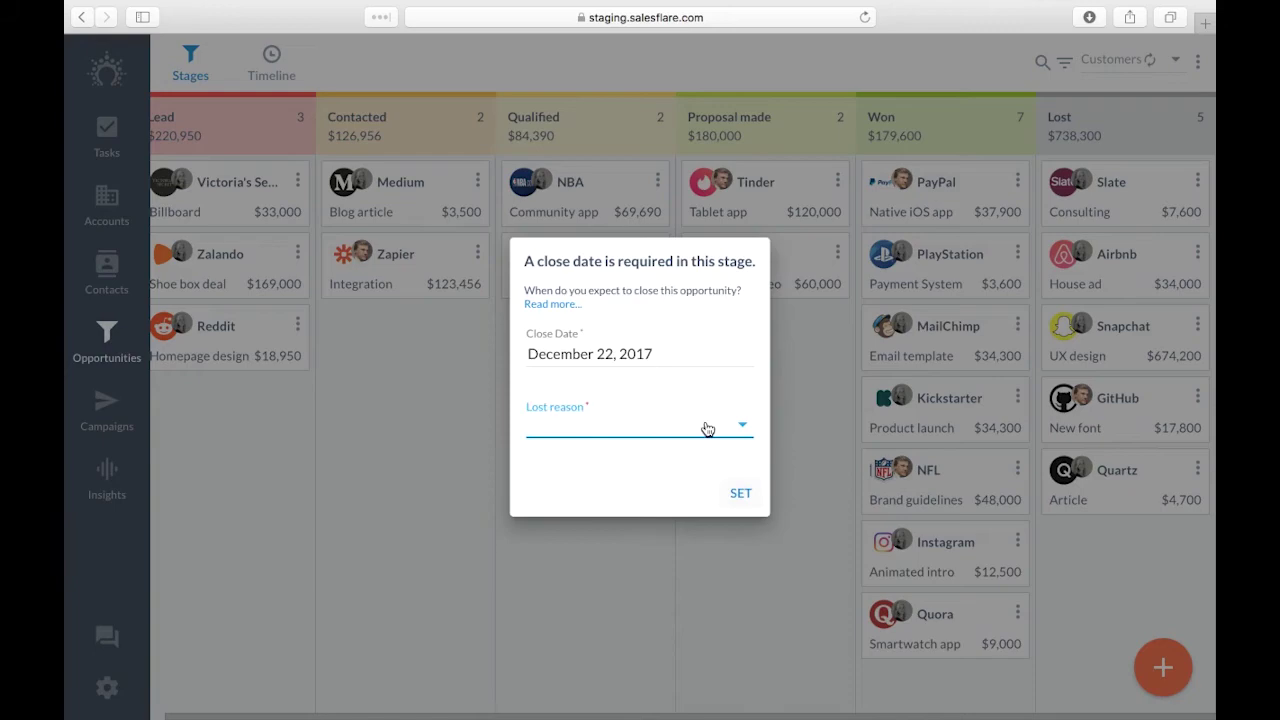
{"action": "left_click", "coordinate": [694, 513]}
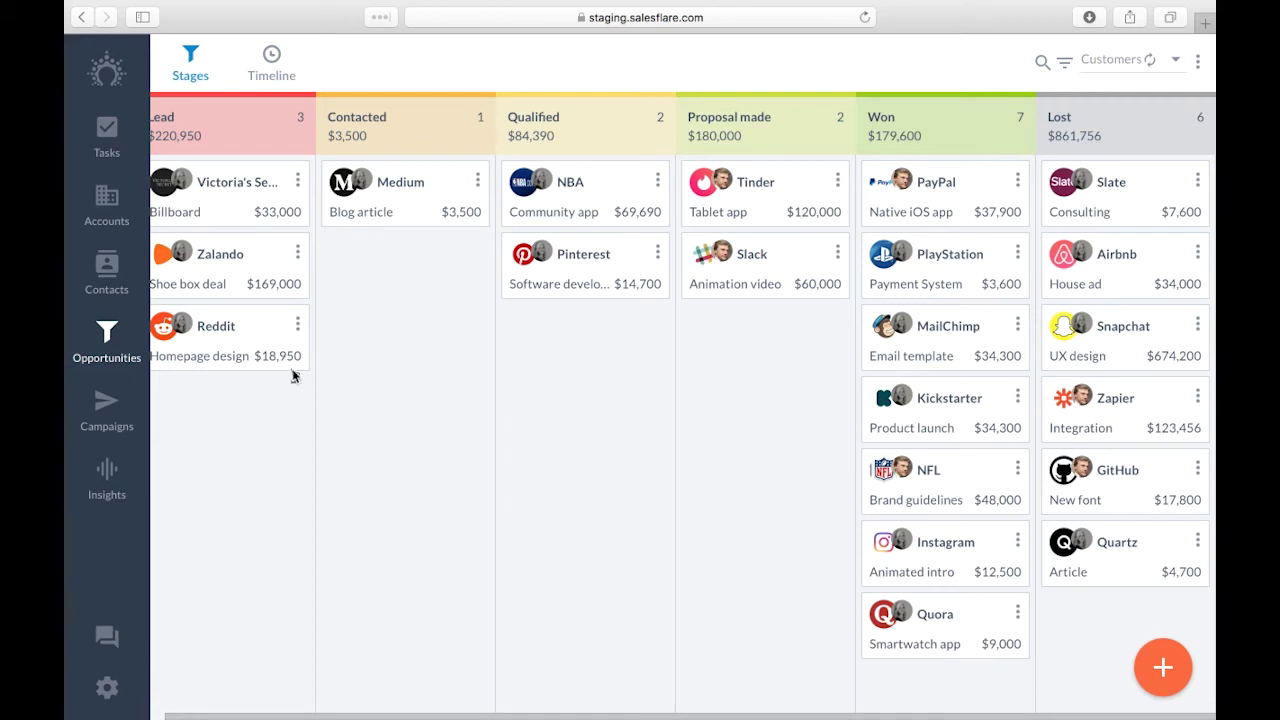
{"action": "left_click_drag", "start_coordinate": [290, 362], "coordinate": [325, 400]}
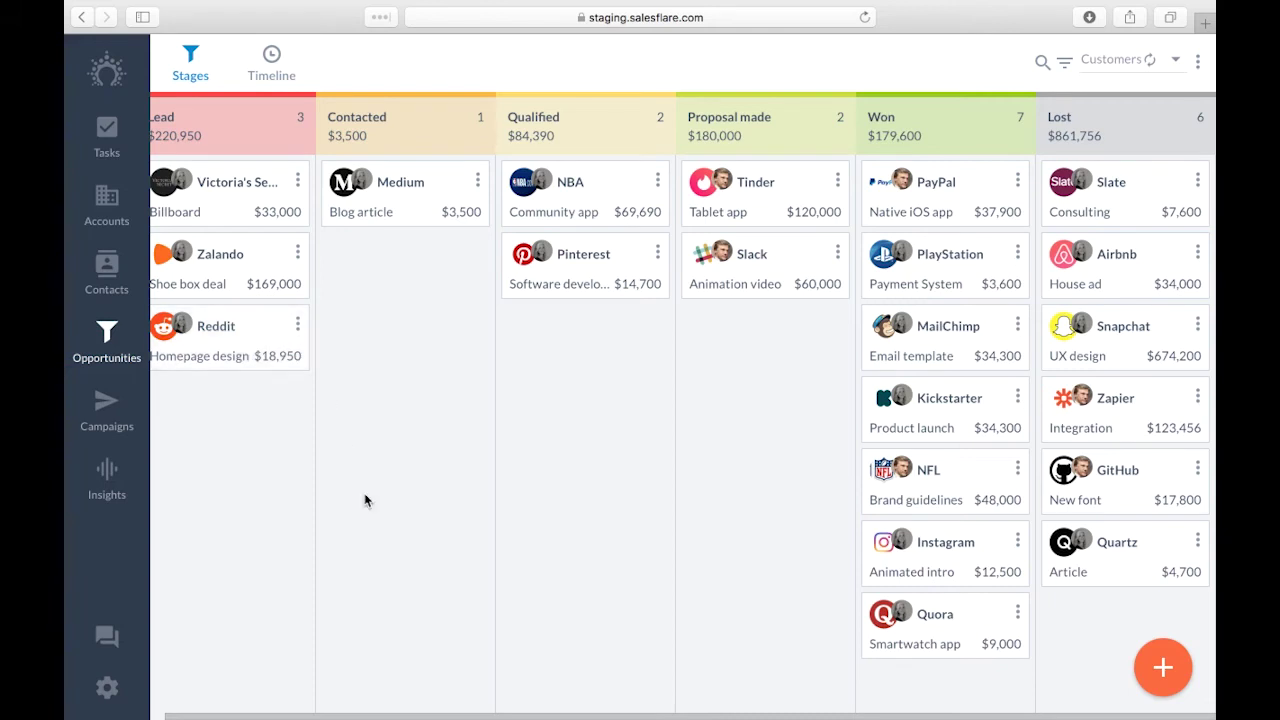